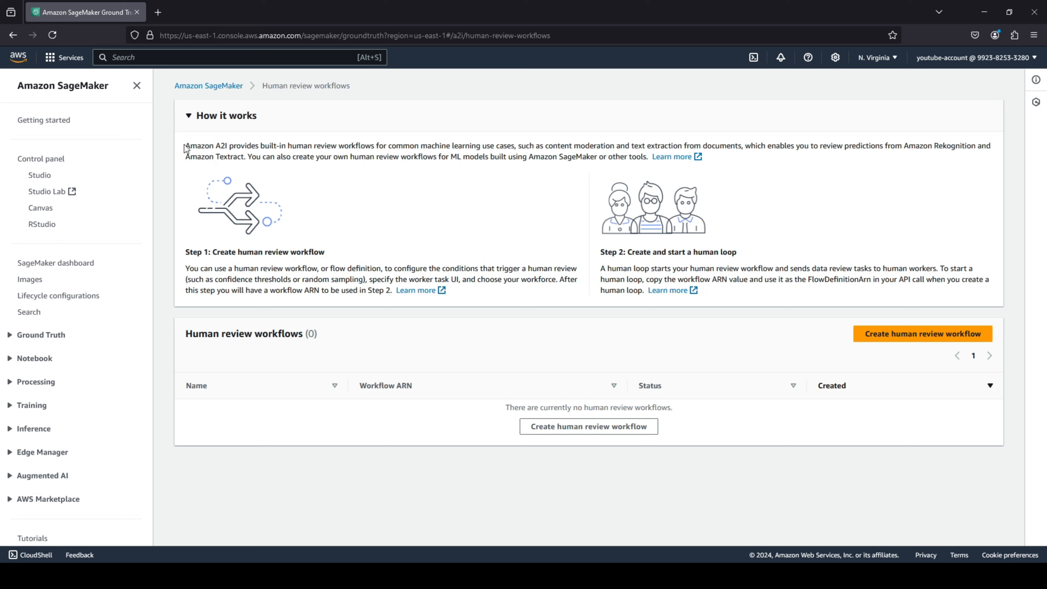
Read the overview of how human review works and start creating a human review workflow
{"action": "left_click_drag", "start_coordinate": [186, 146], "coordinate": [229, 145]}
{"action": "left_click", "coordinate": [494, 207]}
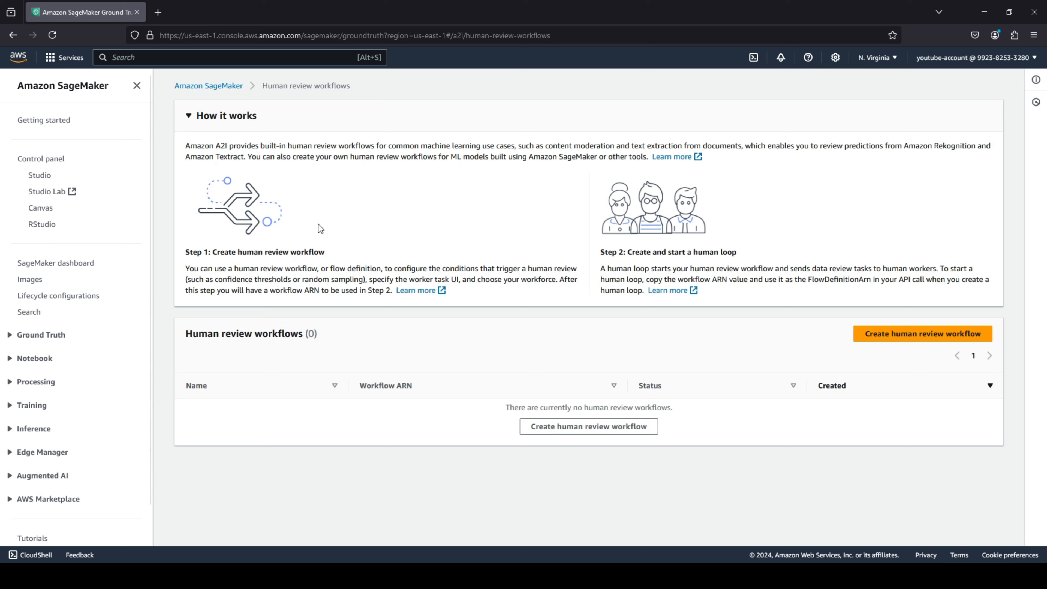
{"action": "left_click_drag", "start_coordinate": [216, 256], "coordinate": [324, 257]}
{"action": "left_click", "coordinate": [338, 285]}
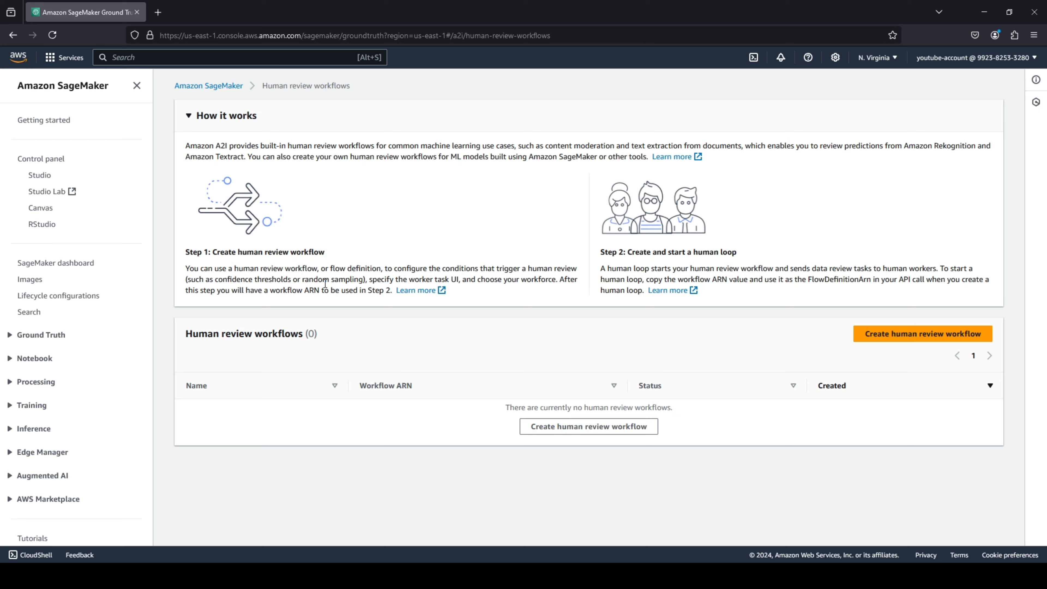
{"action": "left_click_drag", "start_coordinate": [635, 252], "coordinate": [722, 253]}
{"action": "left_click", "coordinate": [741, 273]}
{"action": "left_click", "coordinate": [880, 335]}
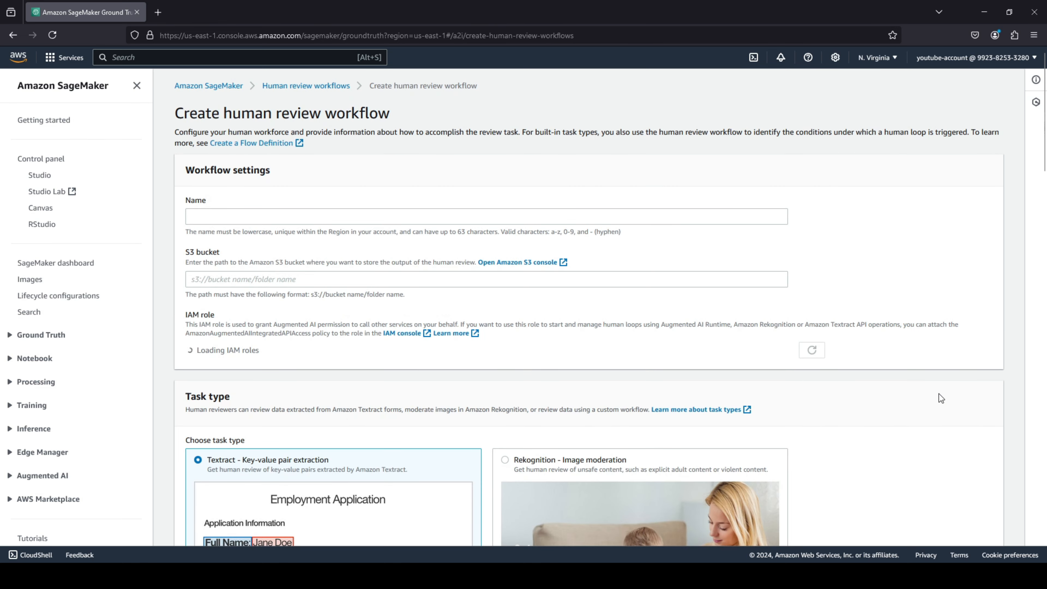
Examine the workflow settings for name and S3 bucket, and the options for creating a new IAM role
{"action": "left_click", "coordinate": [267, 219]}
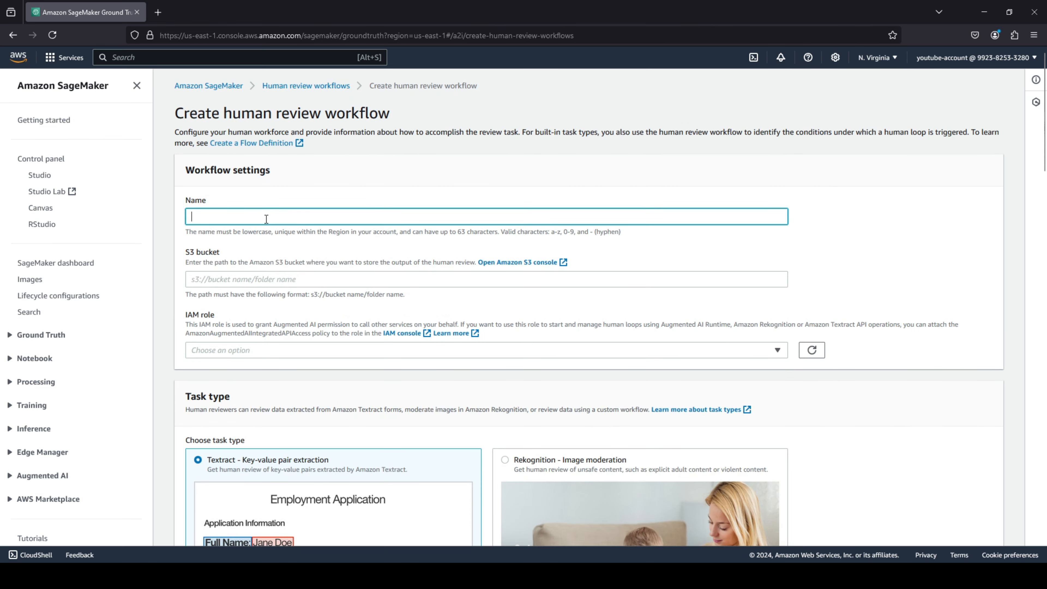
{"action": "left_click", "coordinate": [265, 284]}
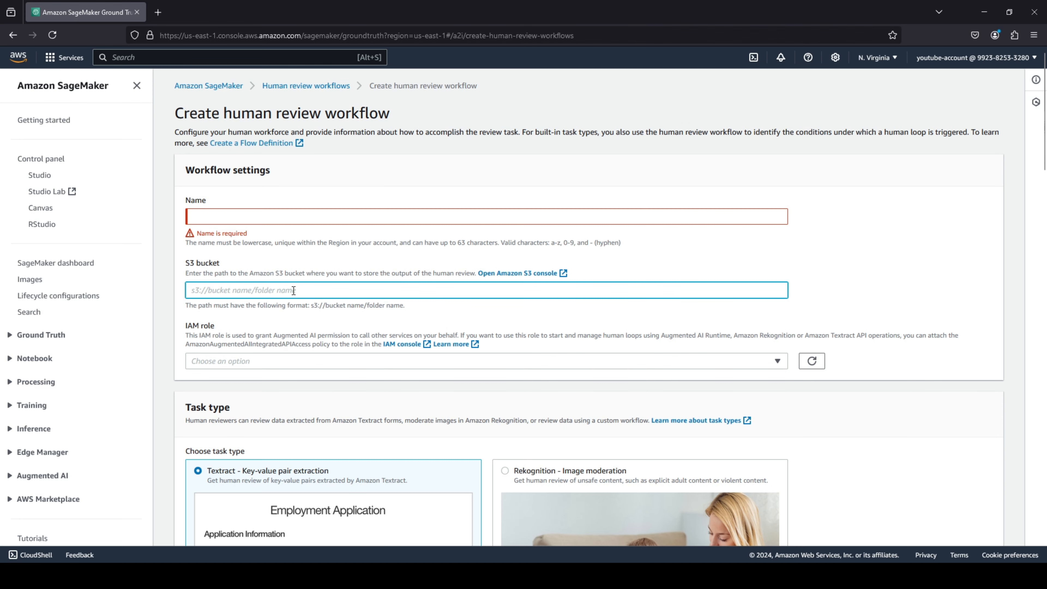
{"action": "left_click_drag", "start_coordinate": [274, 273], "coordinate": [312, 273]}
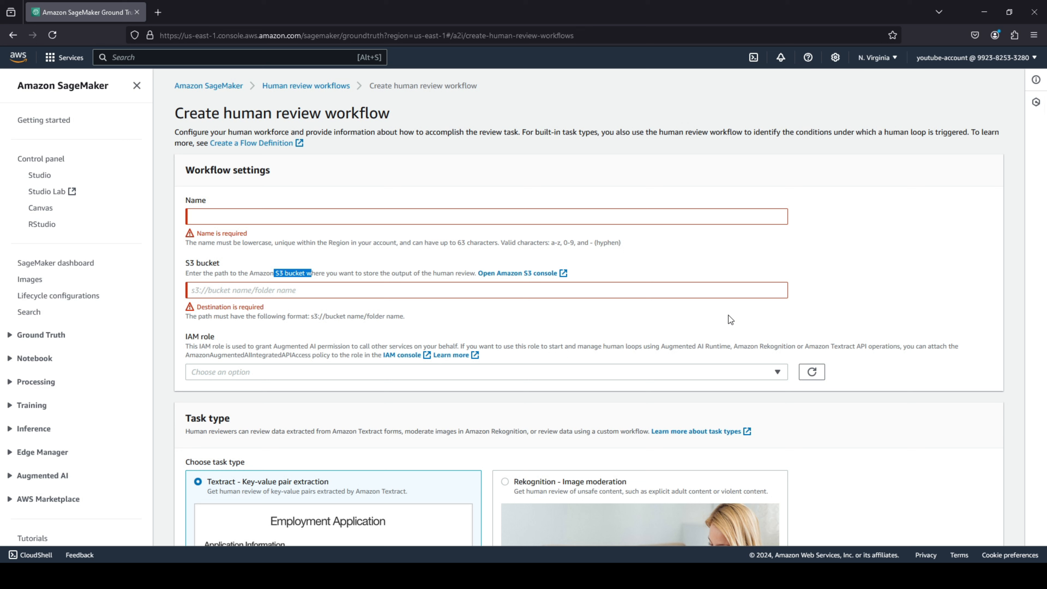
{"action": "scroll", "coordinate": [335, 288], "scroll_direction": "down", "scroll_amount": 2}
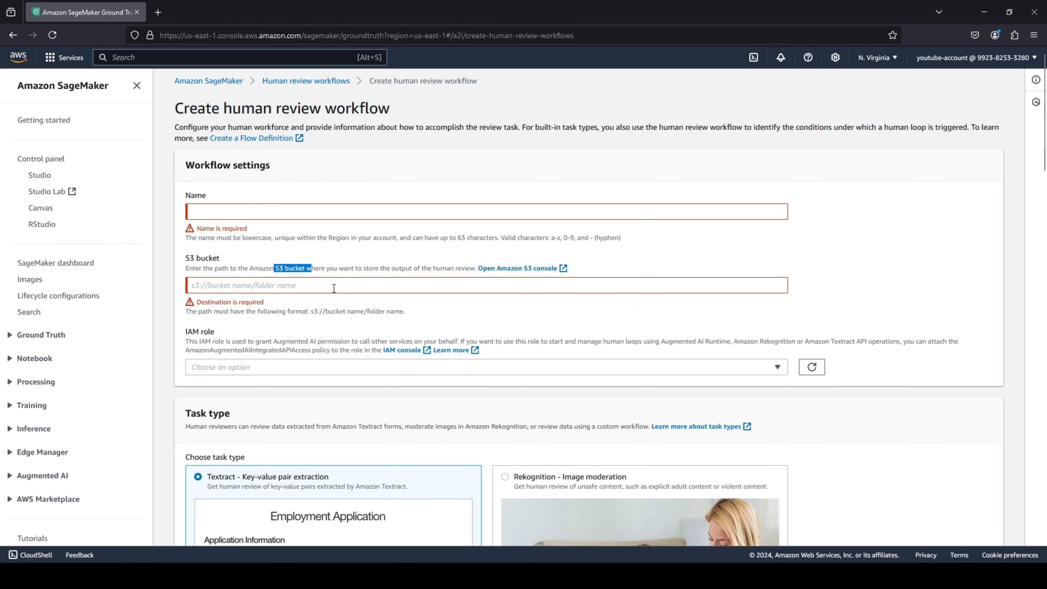
{"action": "left_click", "coordinate": [265, 316]}
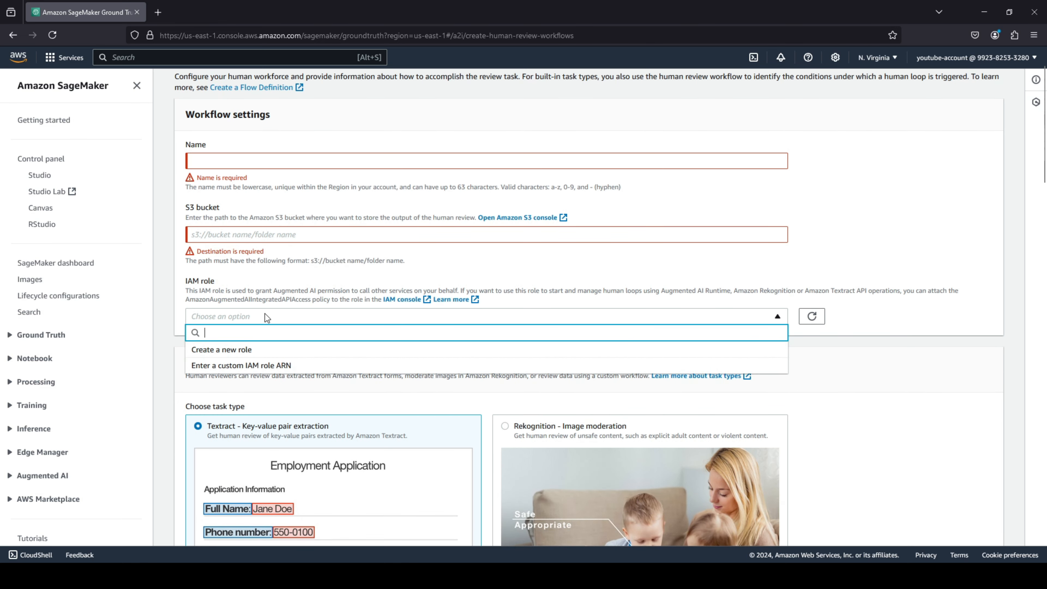
{"action": "left_click", "coordinate": [248, 349]}
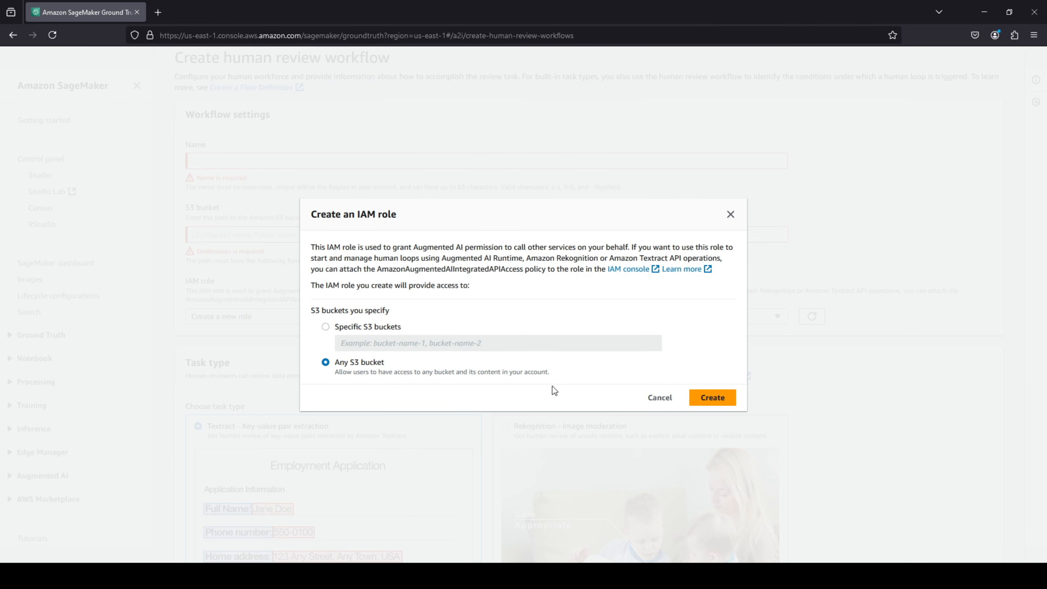
{"action": "left_click", "coordinate": [659, 398]}
Try the Rekognition image moderation and Custom task types, and return to Textract key-value pair extraction
{"action": "scroll", "coordinate": [358, 393], "scroll_direction": "down", "scroll_amount": 5}
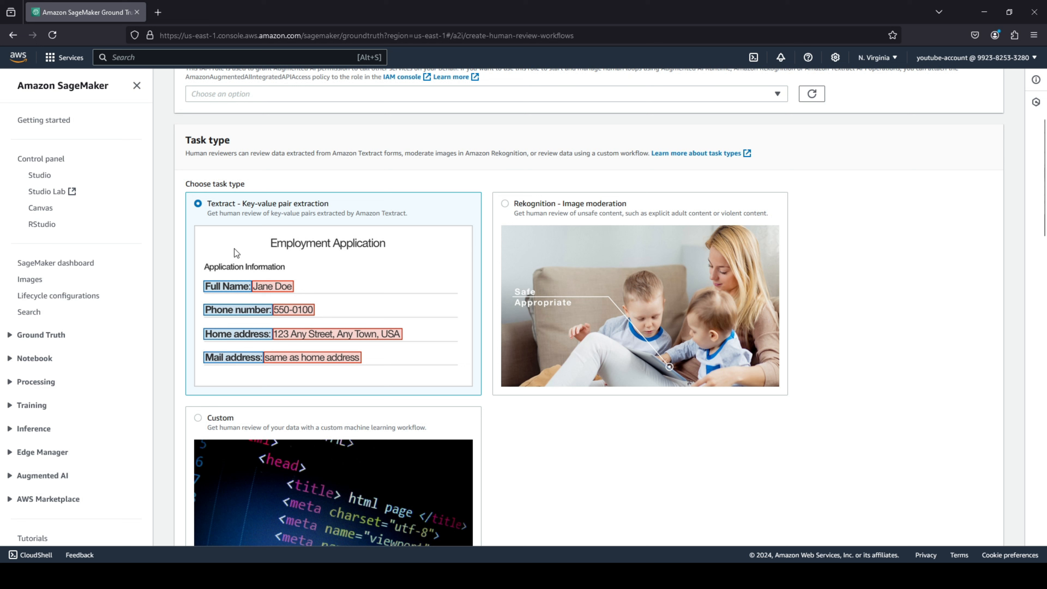
{"action": "left_click_drag", "start_coordinate": [211, 204], "coordinate": [235, 204]}
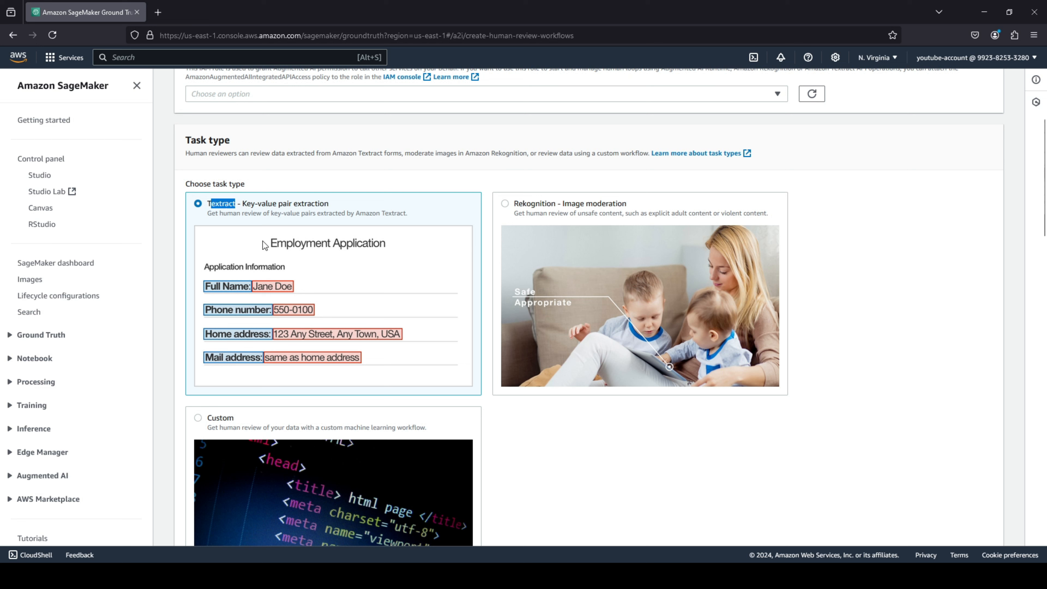
{"action": "left_click", "coordinate": [506, 204]}
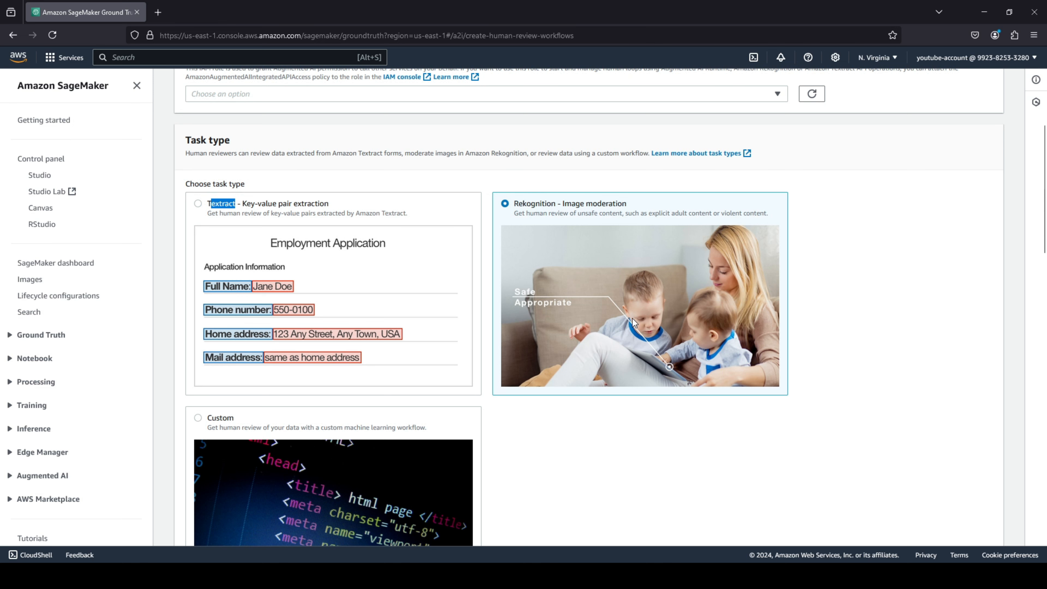
{"action": "scroll", "coordinate": [633, 318], "scroll_direction": "down", "scroll_amount": 3}
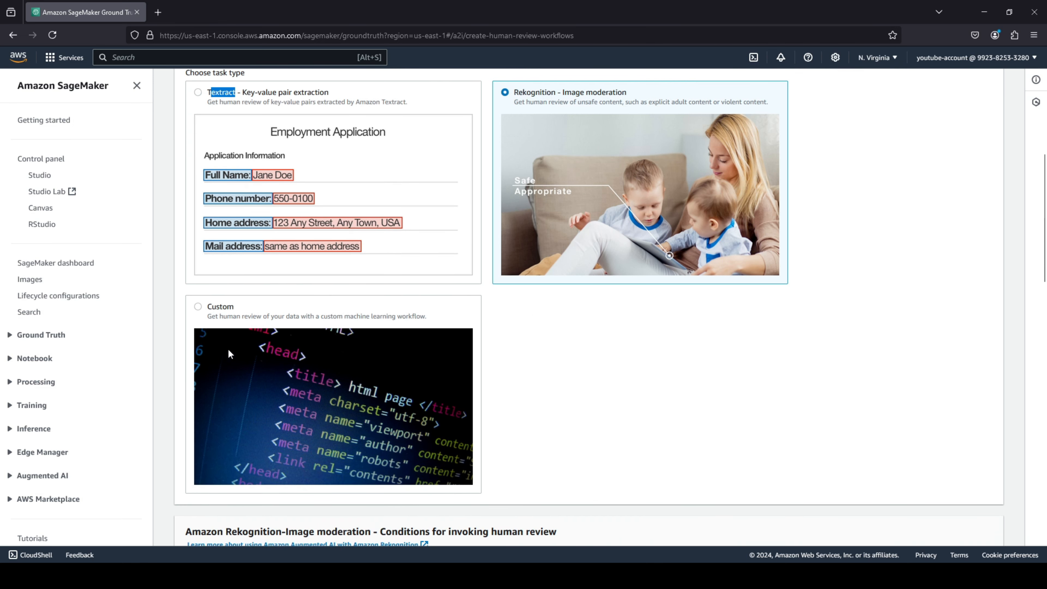
{"action": "left_click", "coordinate": [198, 306]}
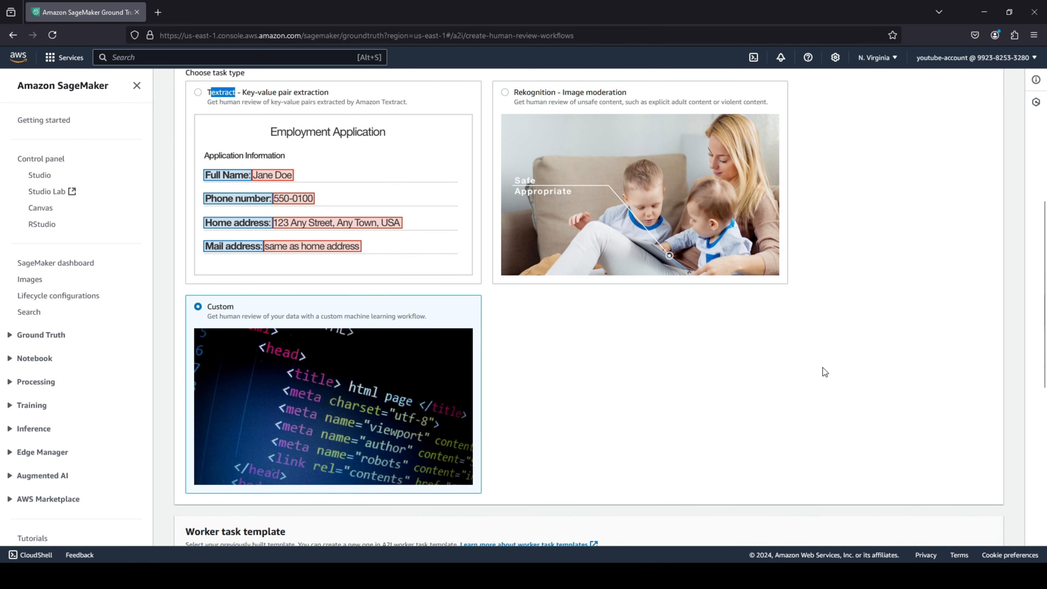
{"action": "scroll", "coordinate": [823, 367], "scroll_direction": "up", "scroll_amount": 3}
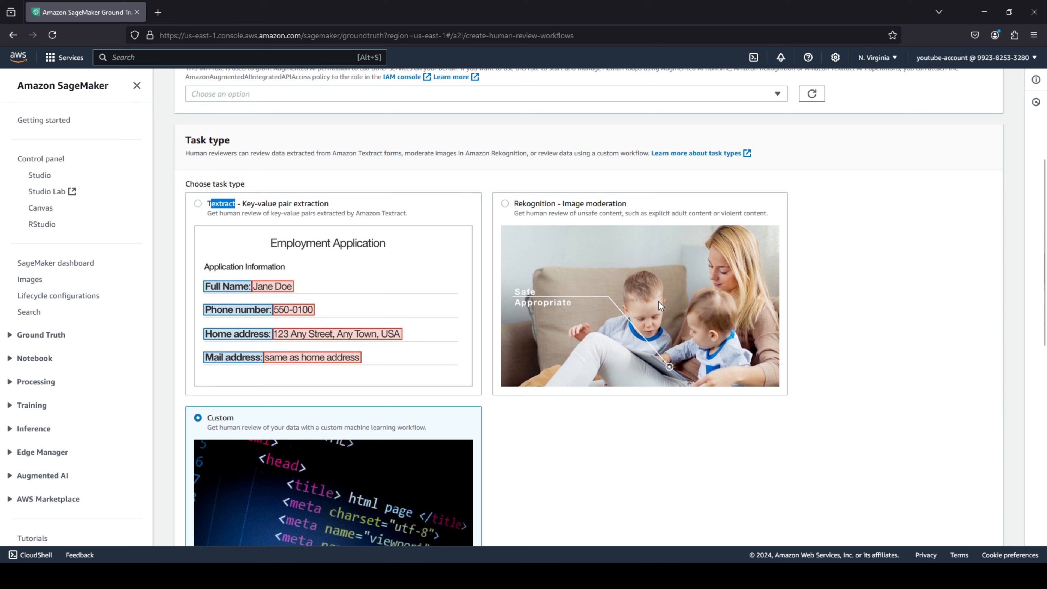
{"action": "left_click", "coordinate": [199, 205]}
Examine the Textract conditions for invoking human review, including the two confidence types and the form-key triggers
{"action": "scroll", "coordinate": [478, 241], "scroll_direction": "down", "scroll_amount": 1}
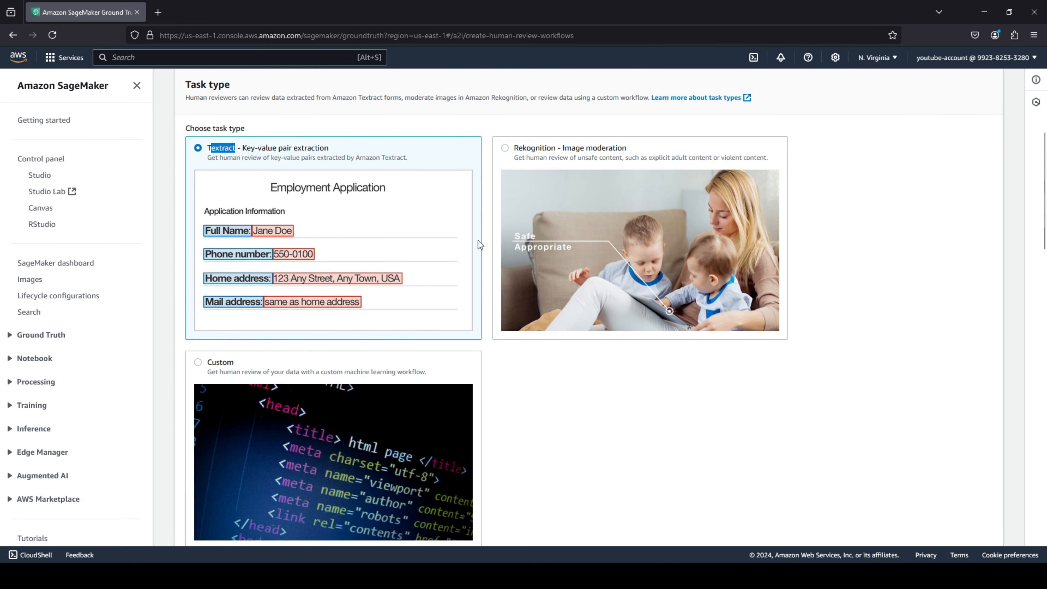
{"action": "scroll", "coordinate": [460, 242], "scroll_direction": "down", "scroll_amount": 2}
{"action": "scroll", "coordinate": [511, 281], "scroll_direction": "down", "scroll_amount": 6}
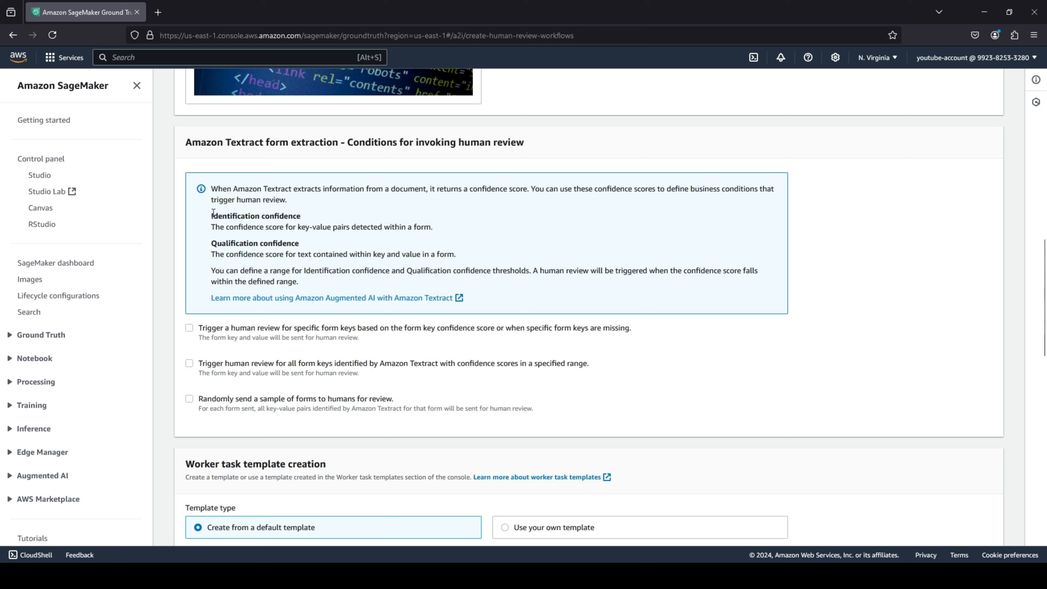
{"action": "left_click_drag", "start_coordinate": [211, 215], "coordinate": [294, 212]}
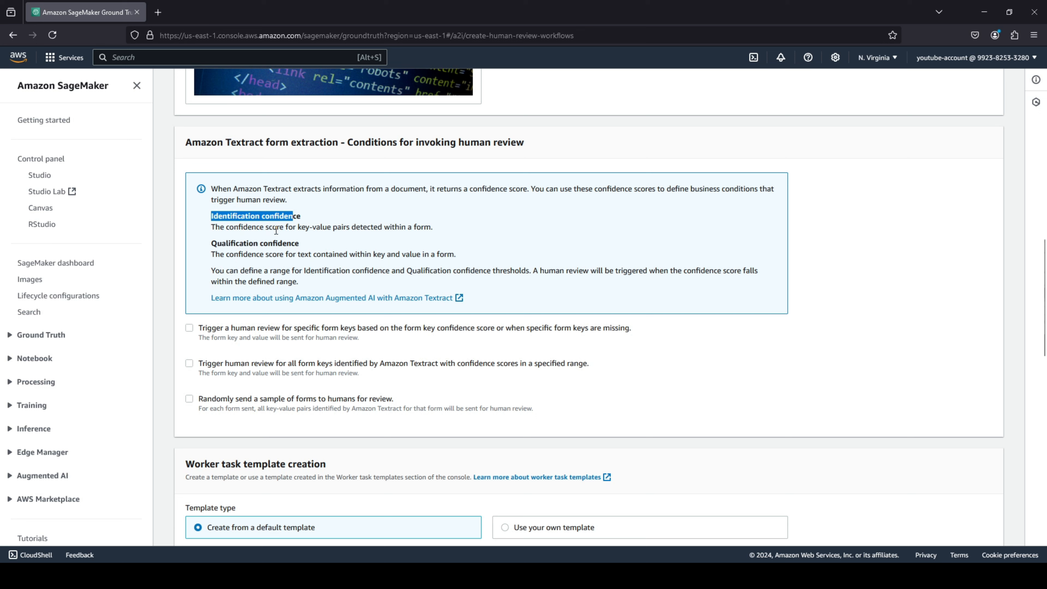
{"action": "left_click_drag", "start_coordinate": [217, 243], "coordinate": [283, 244]}
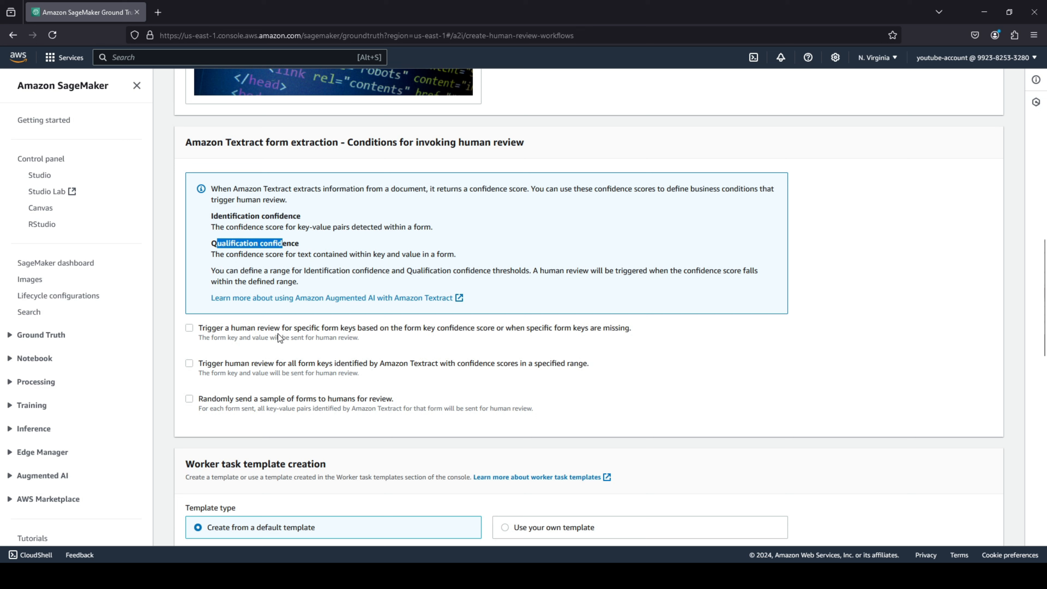
{"action": "left_click", "coordinate": [234, 346]}
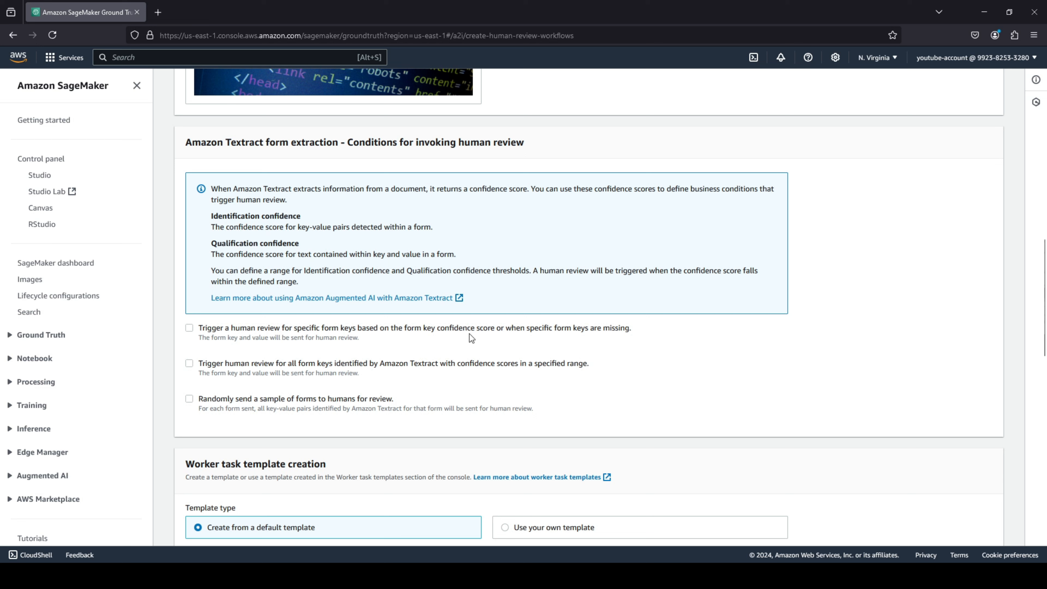
{"action": "left_click", "coordinate": [484, 332]}
{"action": "left_click", "coordinate": [484, 331]}
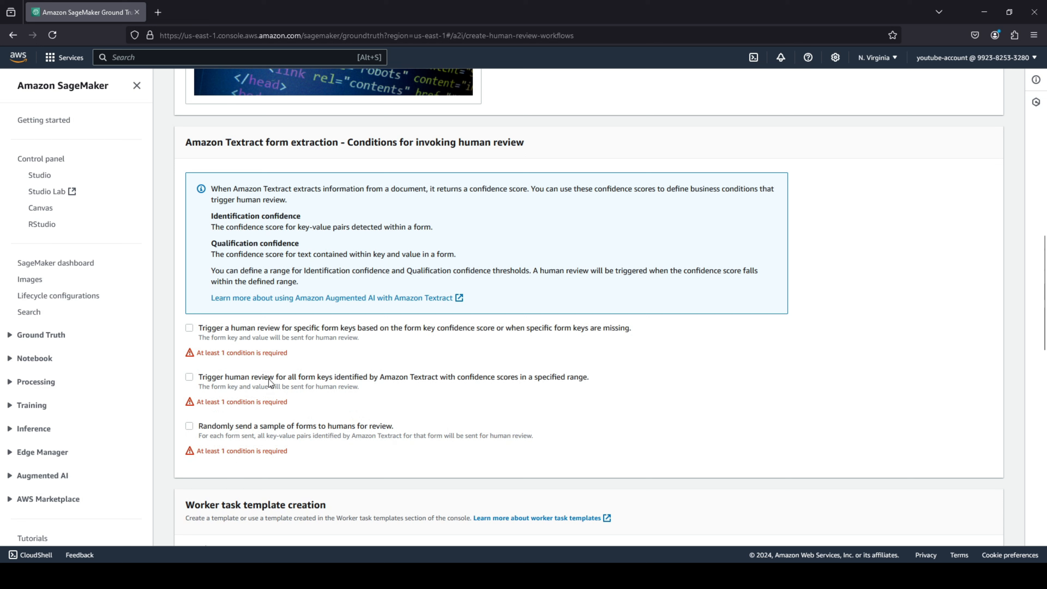
{"action": "left_click", "coordinate": [329, 375]}
{"action": "left_click", "coordinate": [337, 364]}
Enable randomly sending a sample of forms to humans for review, with a sample size of 10%
{"action": "left_click", "coordinate": [320, 427]}
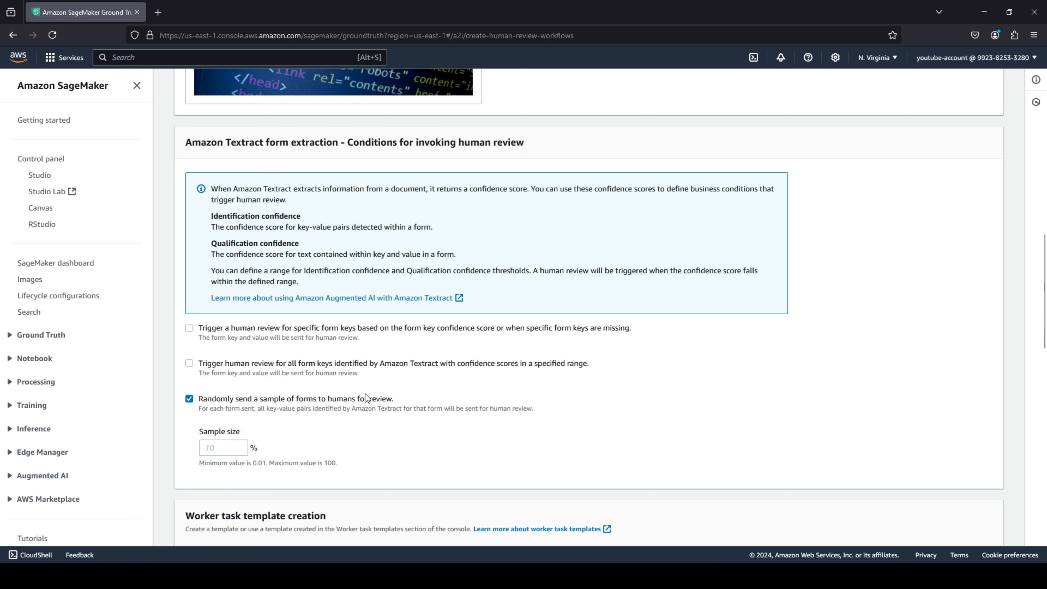
{"action": "left_click", "coordinate": [224, 445]}
{"action": "type", "text": "10"}
{"action": "left_click", "coordinate": [472, 460]}
Try the option to use your own worker task template, and return to creating from a default template
{"action": "scroll", "coordinate": [439, 439], "scroll_direction": "down", "scroll_amount": 6}
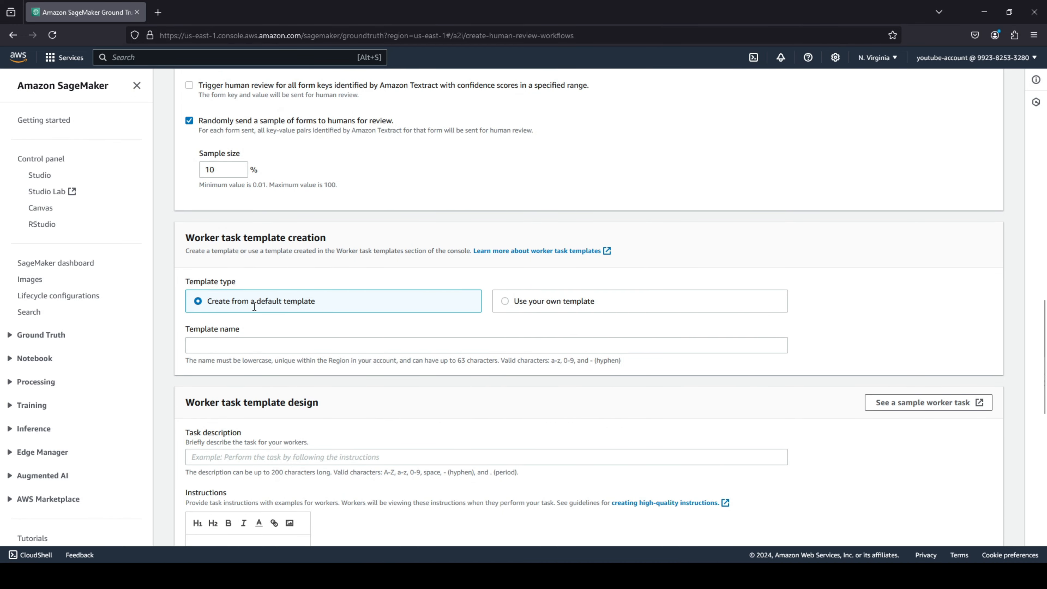
{"action": "left_click", "coordinate": [505, 302]}
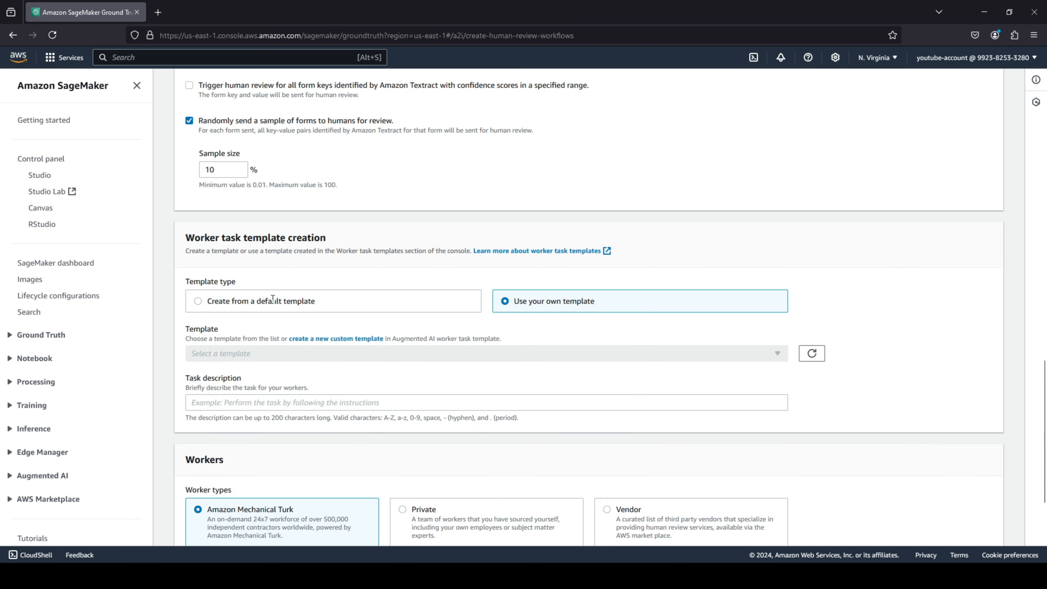
{"action": "left_click", "coordinate": [210, 302]}
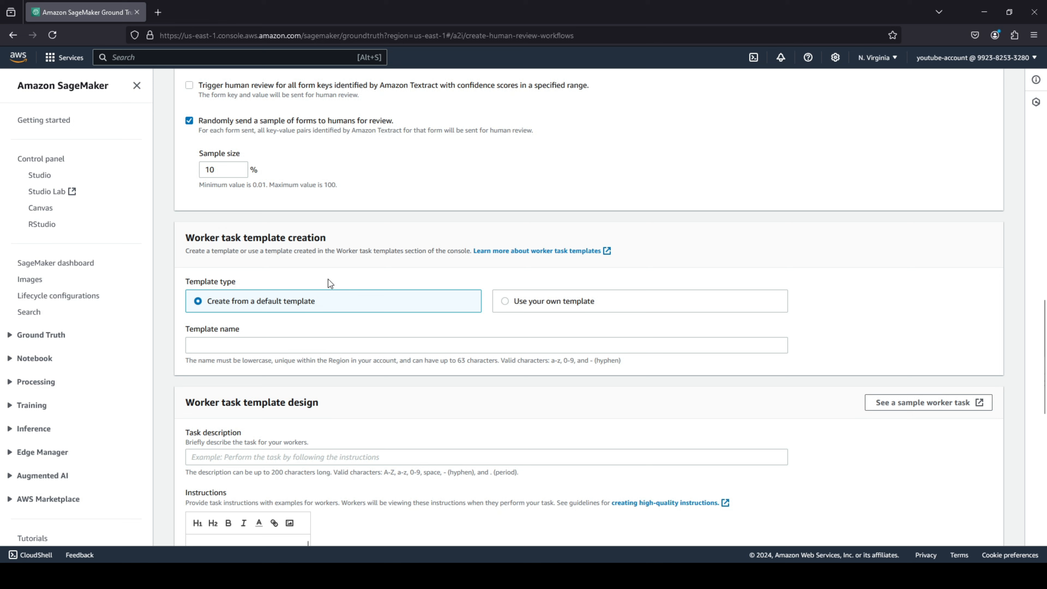
Examine the task description field and read through the default worker instructions in the worker task template design
{"action": "scroll", "coordinate": [325, 287], "scroll_direction": "down", "scroll_amount": 5}
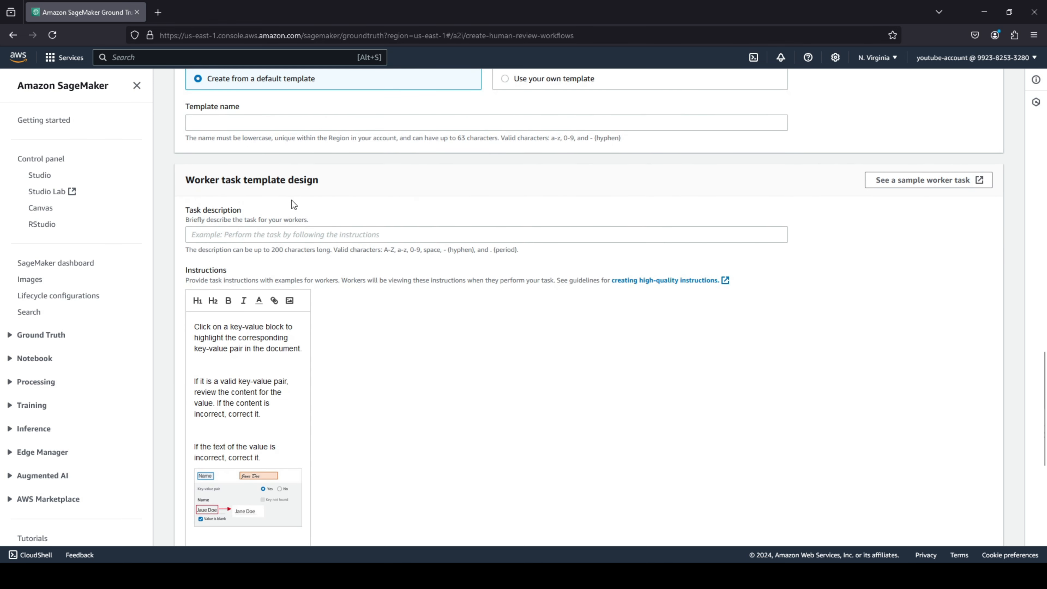
{"action": "scroll", "coordinate": [356, 198], "scroll_direction": "down", "scroll_amount": 1}
{"action": "left_click", "coordinate": [252, 178]}
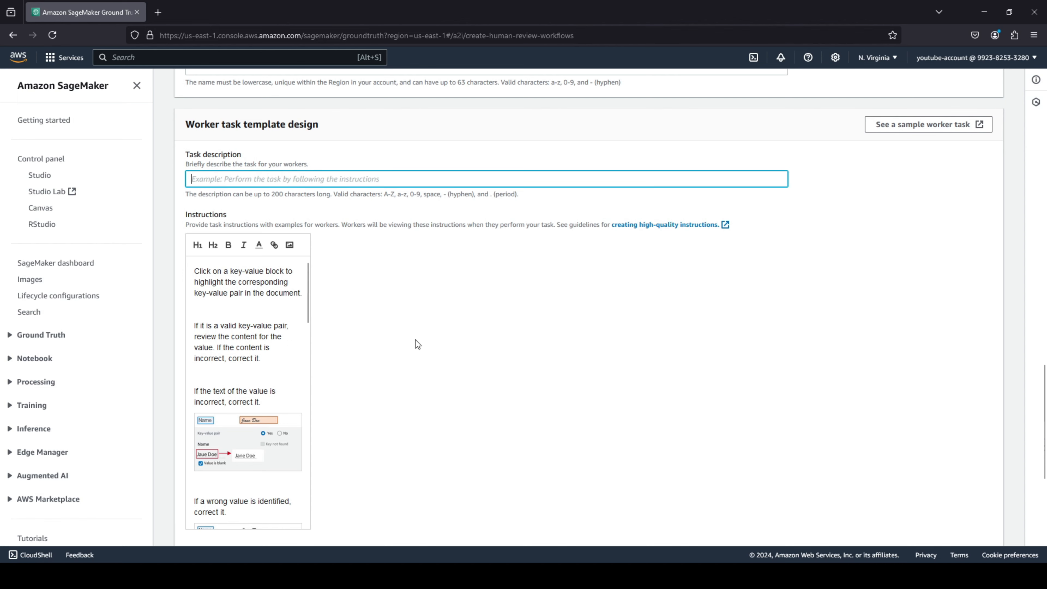
{"action": "scroll", "coordinate": [415, 339], "scroll_direction": "down", "scroll_amount": 1}
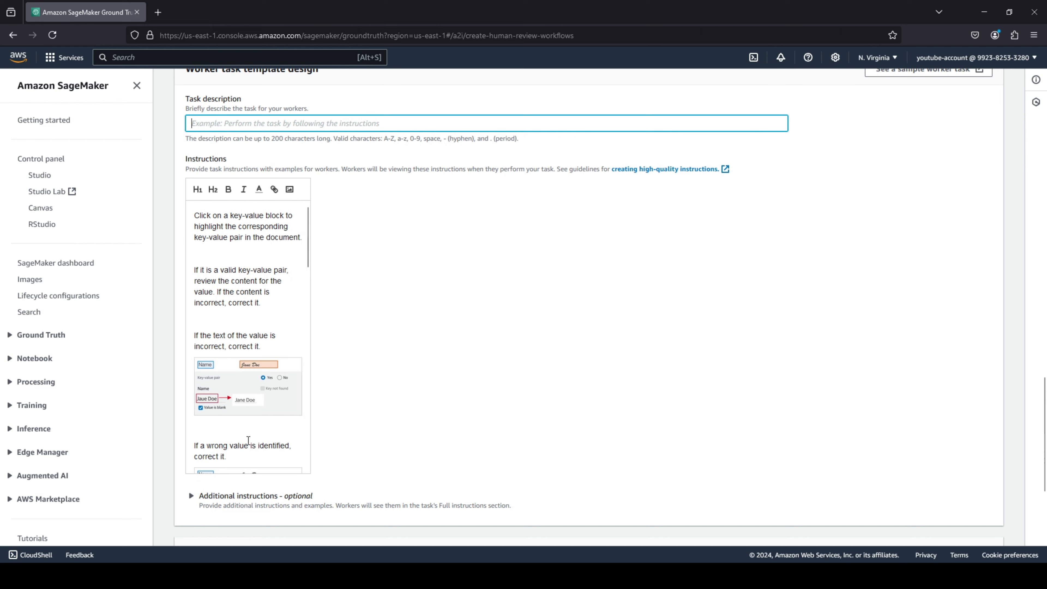
{"action": "scroll", "coordinate": [270, 306], "scroll_direction": "down", "scroll_amount": 5}
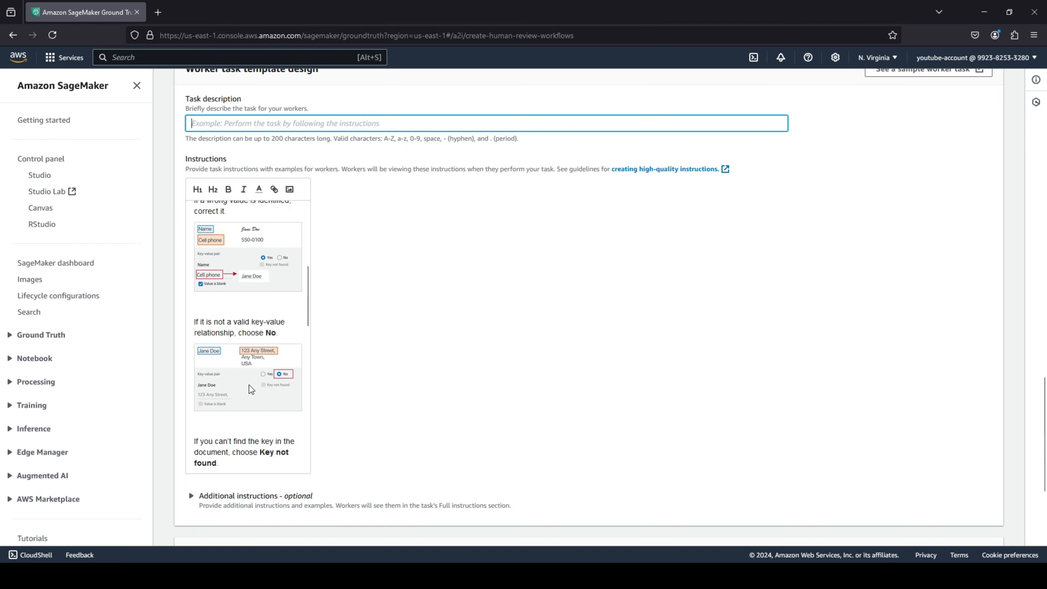
{"action": "scroll", "coordinate": [239, 405], "scroll_direction": "down", "scroll_amount": 2}
{"action": "scroll", "coordinate": [239, 400], "scroll_direction": "down", "scroll_amount": 5}
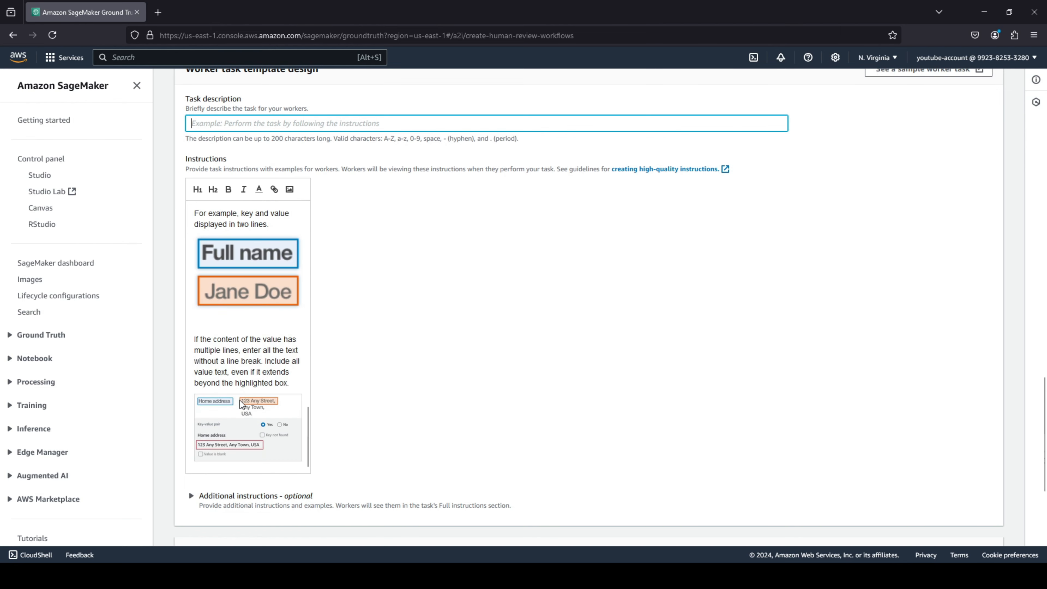
Check the Private worker type's options and select Vendor as the worker type
{"action": "scroll", "coordinate": [239, 399], "scroll_direction": "down", "scroll_amount": 5}
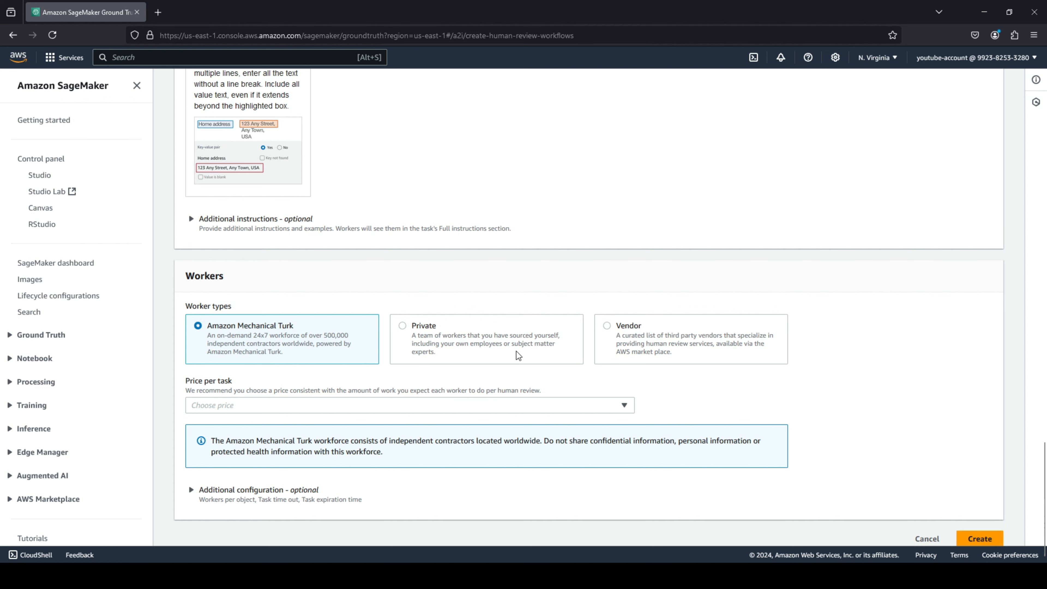
{"action": "scroll", "coordinate": [406, 328], "scroll_direction": "up", "scroll_amount": 1}
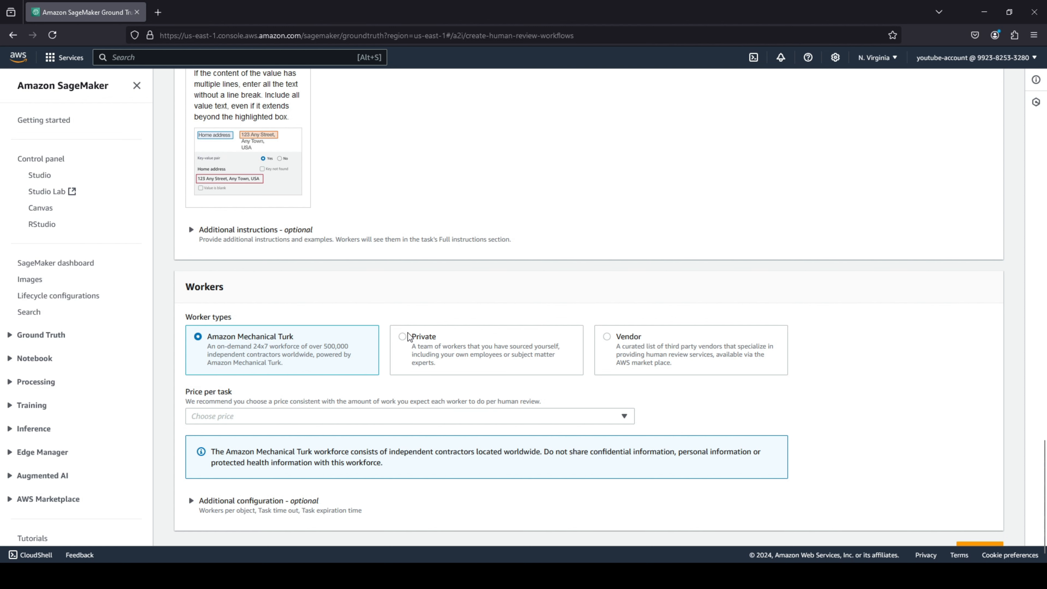
{"action": "left_click", "coordinate": [403, 336]}
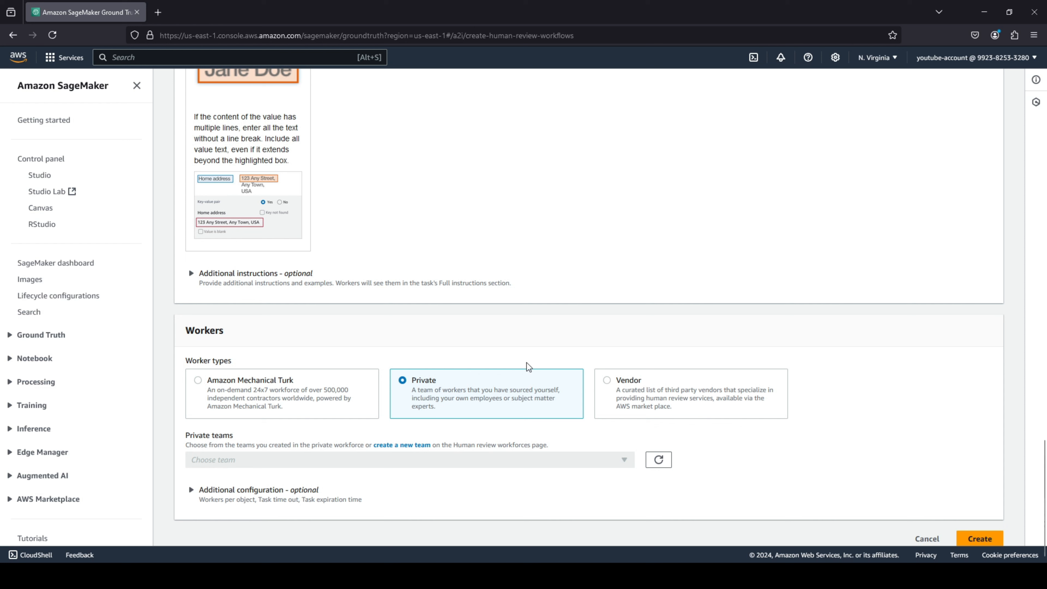
{"action": "left_click", "coordinate": [606, 381]}
{"action": "scroll", "coordinate": [588, 383], "scroll_direction": "down", "scroll_amount": 2}
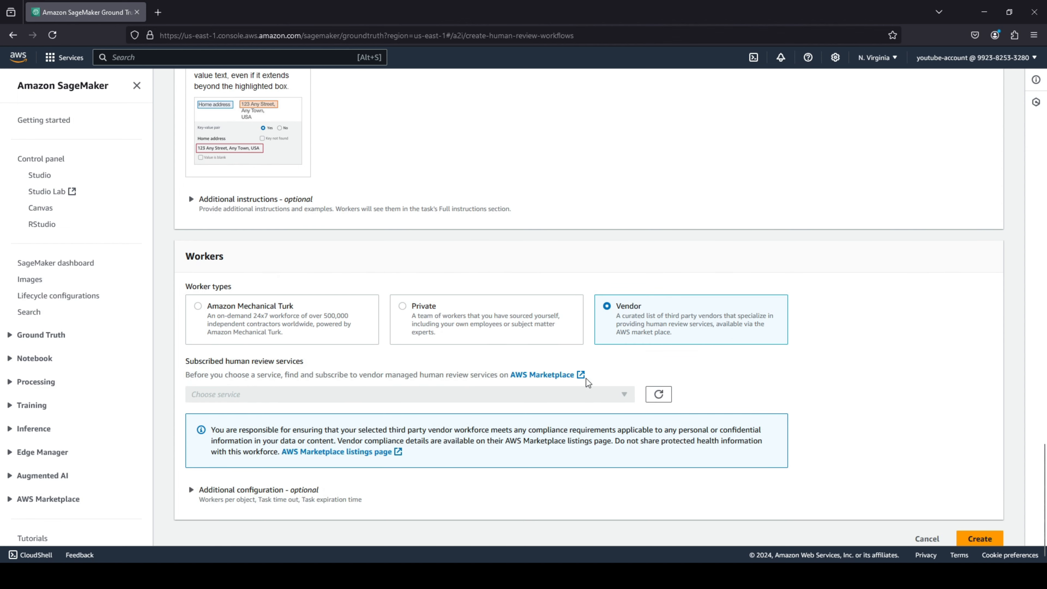